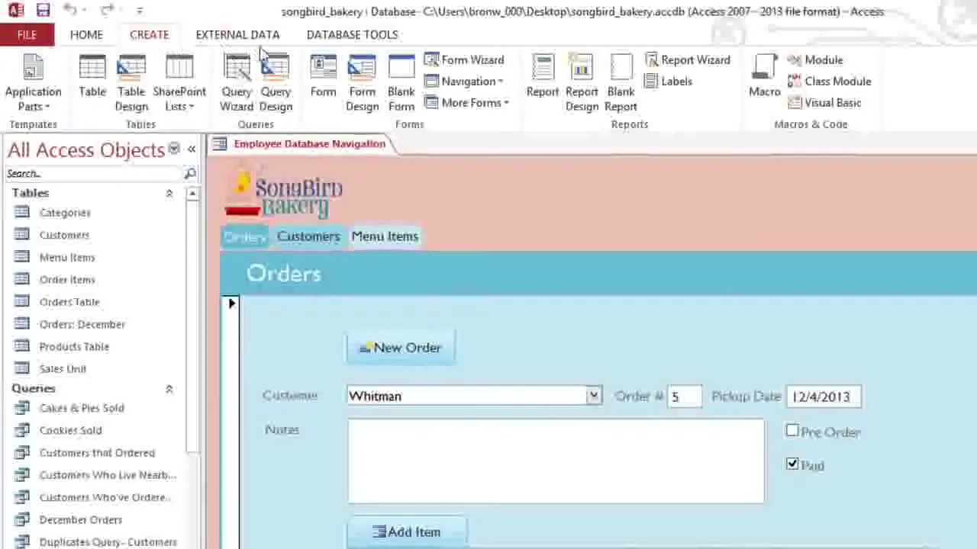
# - Start a Report Wizard report and add Product Types from the Categories table
pyautogui.click(661, 67)
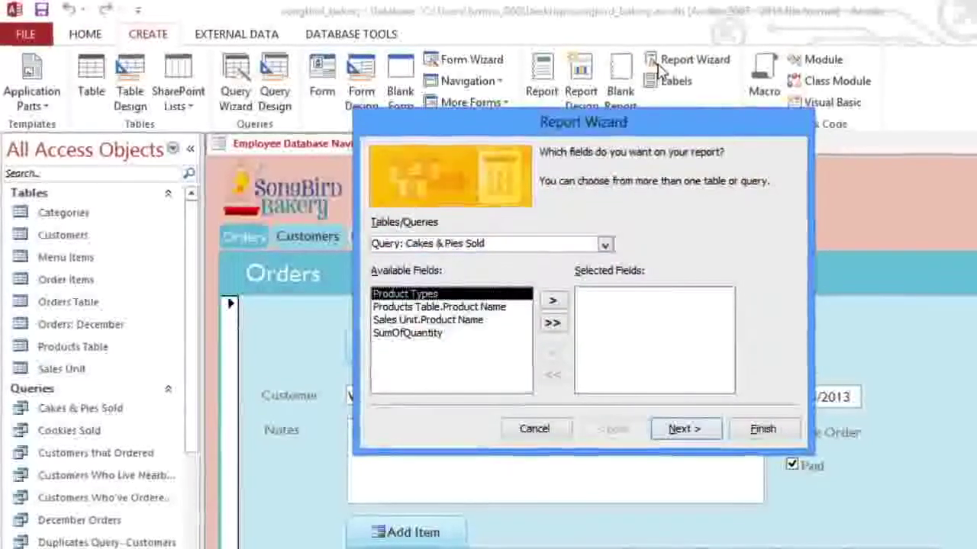
pyautogui.click(595, 241)
pyautogui.scroll(3, 568, 286)
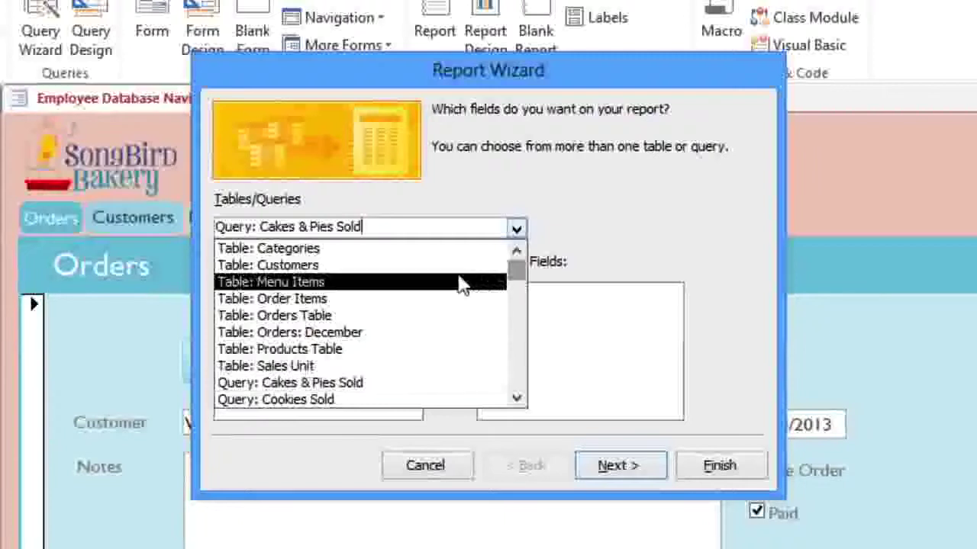
pyautogui.click(316, 248)
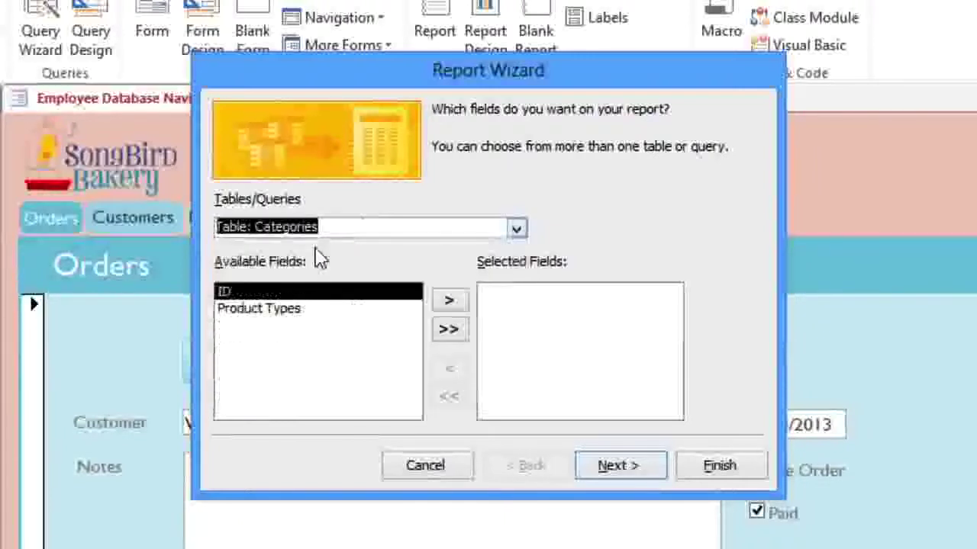
pyautogui.click(286, 313)
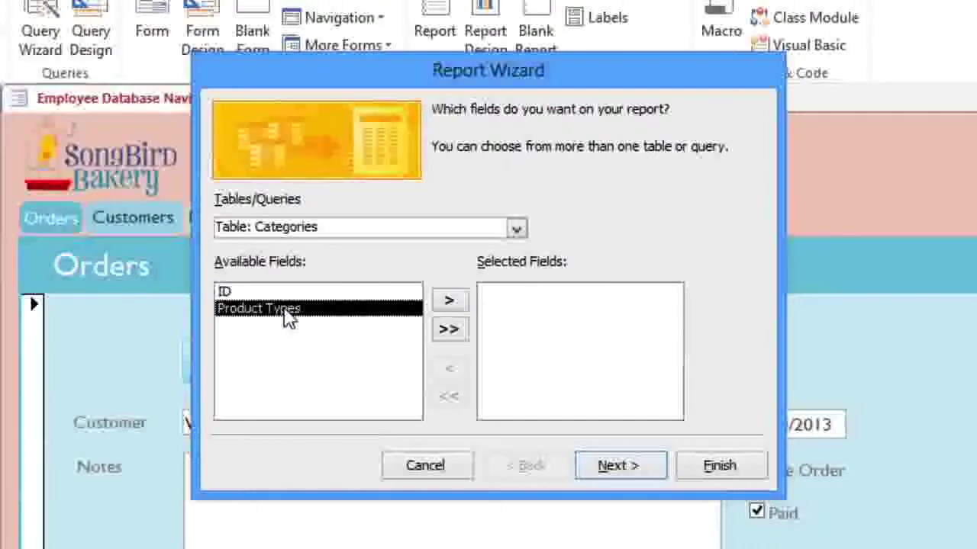
pyautogui.click(448, 304)
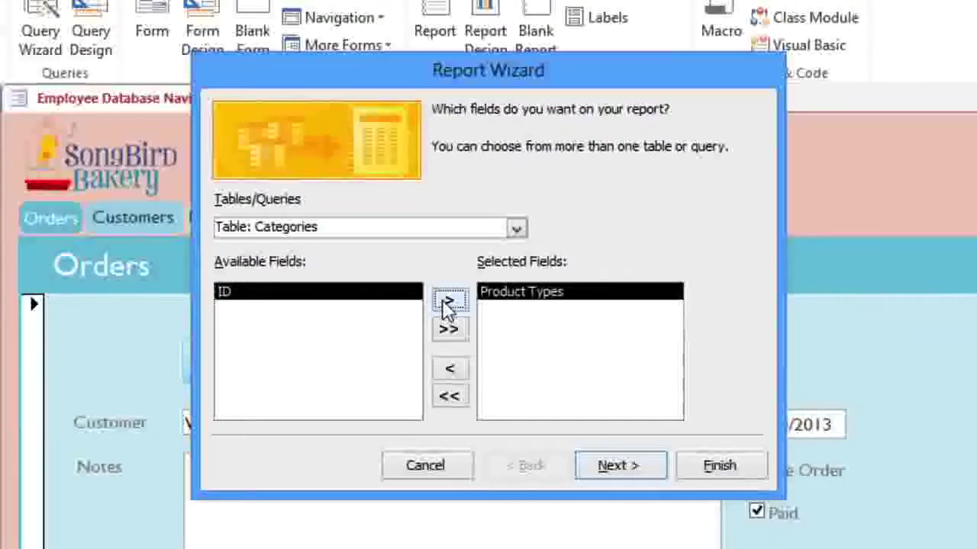
# - Add Product Name and Description from Products Table to the report fields
pyautogui.click(517, 227)
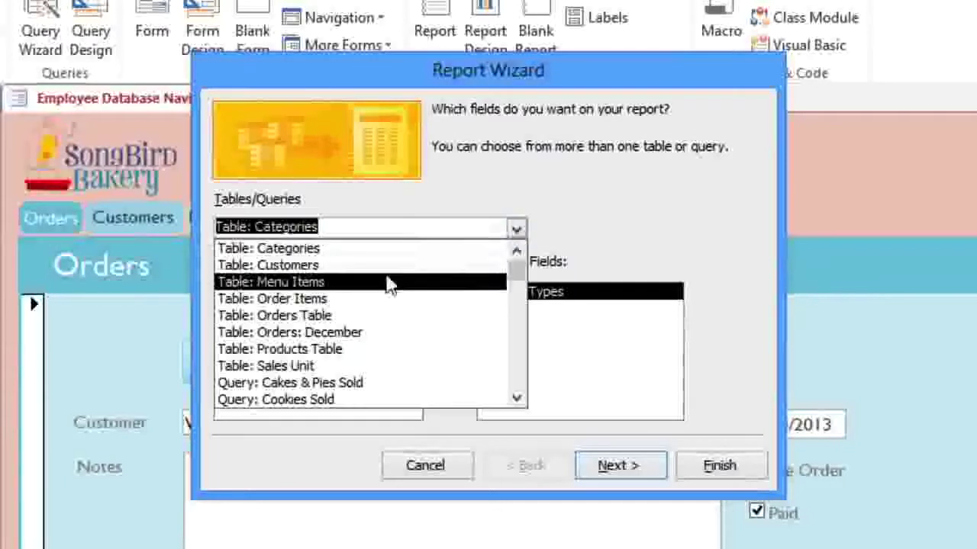
pyautogui.click(290, 349)
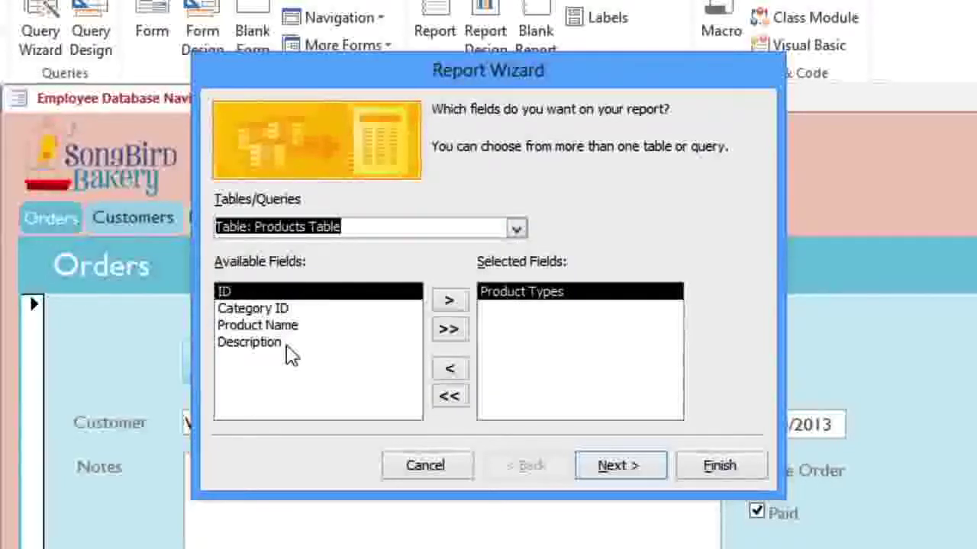
pyautogui.doubleClick(288, 328)
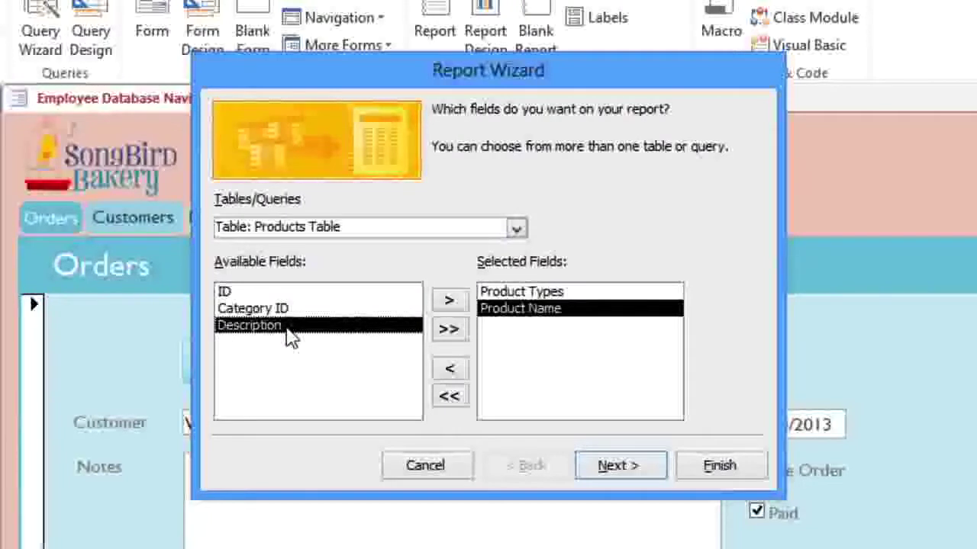
pyautogui.doubleClick(288, 328)
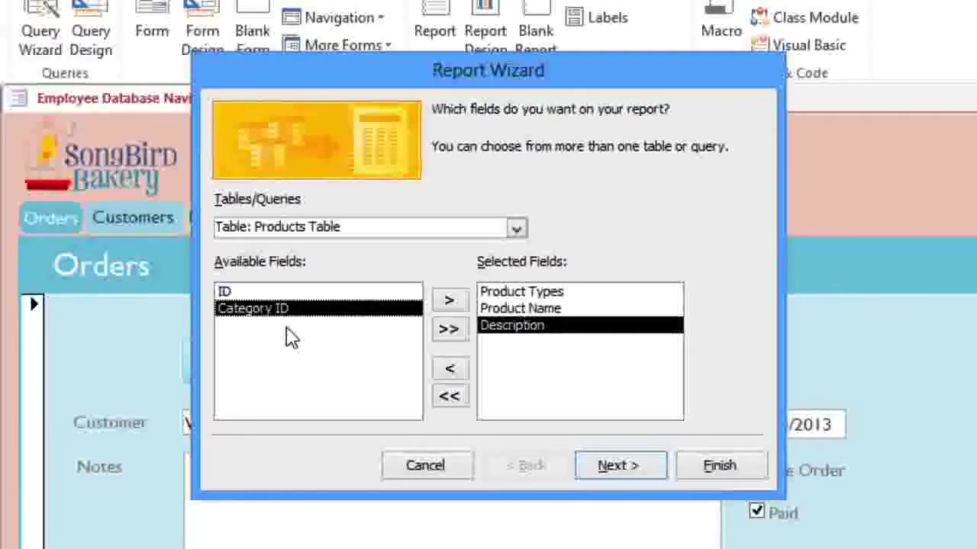
# - Add the Sales Unit Product Name field and the Menu Items Price field
pyautogui.click(517, 228)
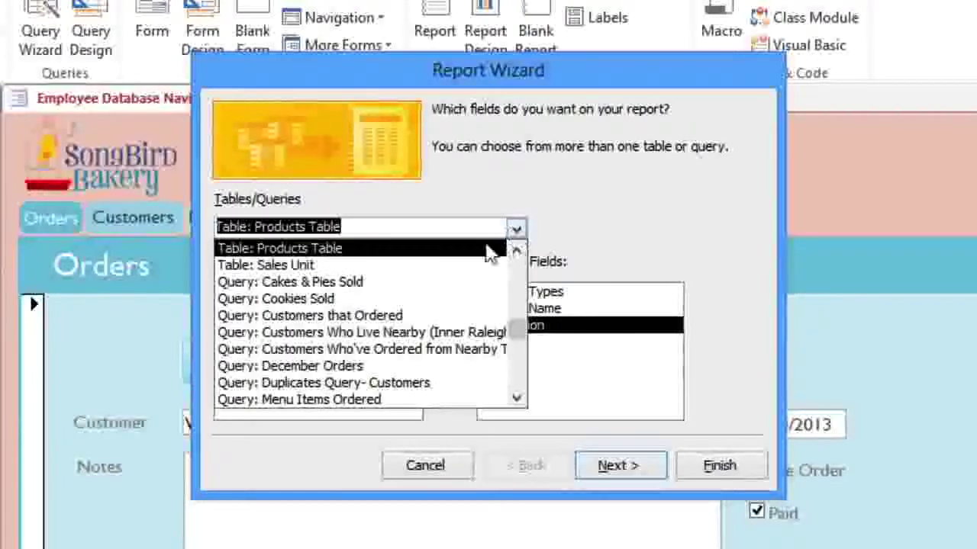
pyautogui.click(383, 267)
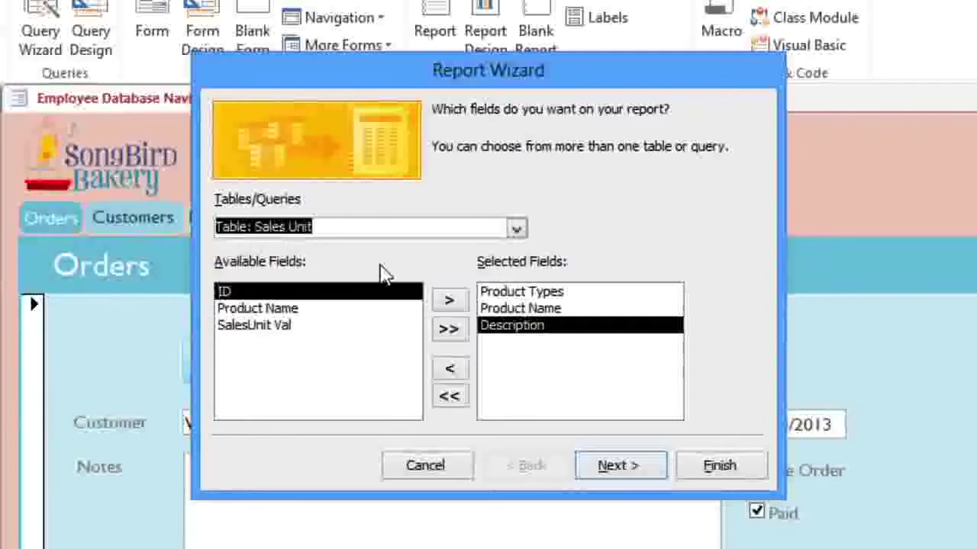
pyautogui.doubleClick(287, 309)
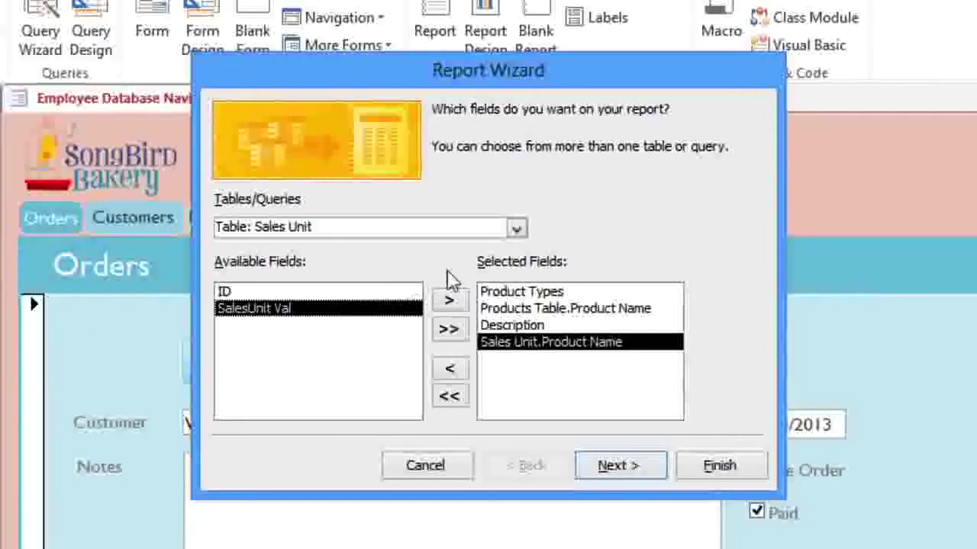
pyautogui.click(517, 228)
pyautogui.scroll(3, 516, 260)
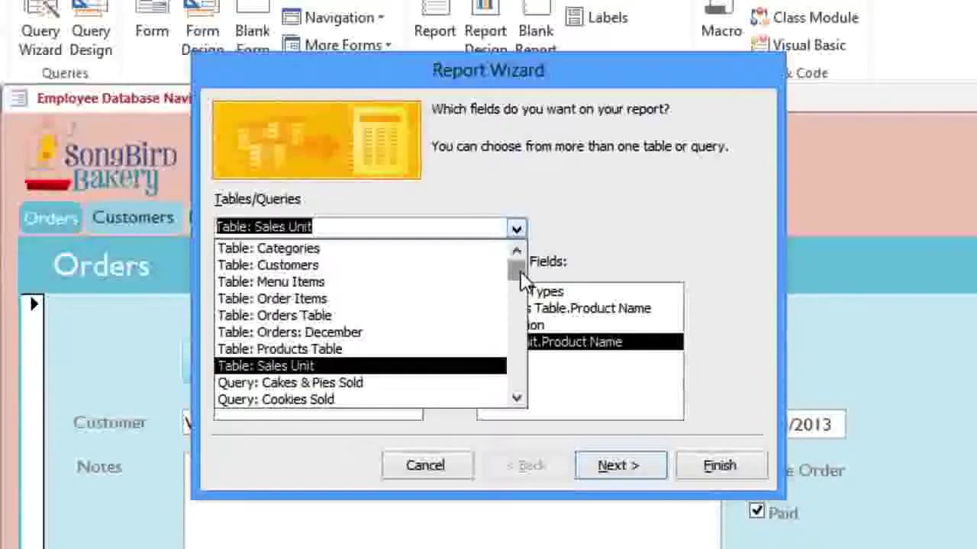
pyautogui.click(405, 282)
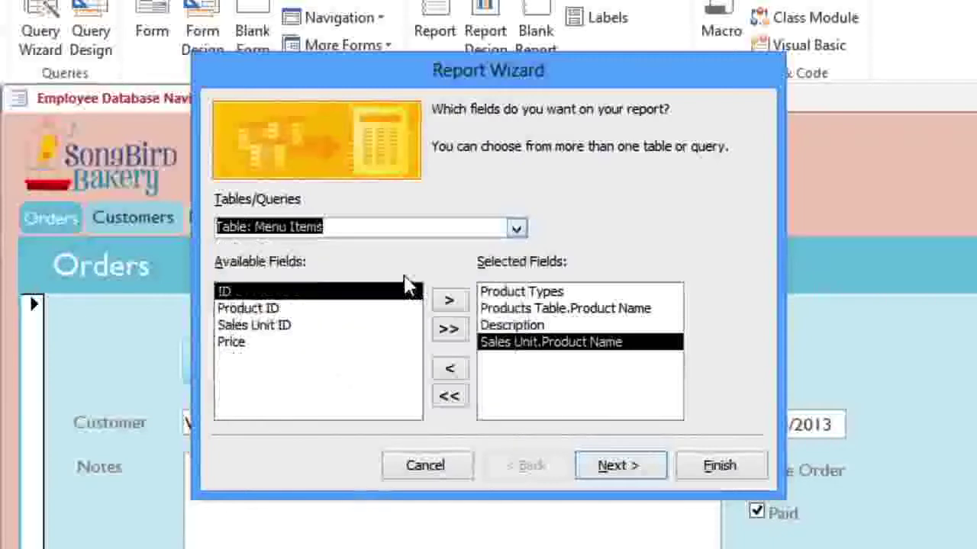
pyautogui.doubleClick(233, 343)
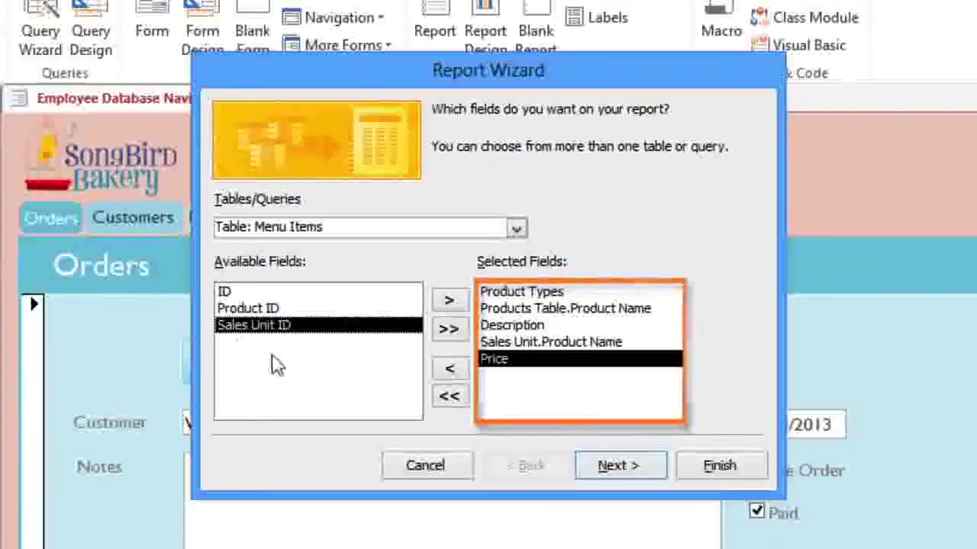
# - Compare the groupings by Products Table, Menu Items and Sales Unit, then group data by Categories
pyautogui.click(616, 471)
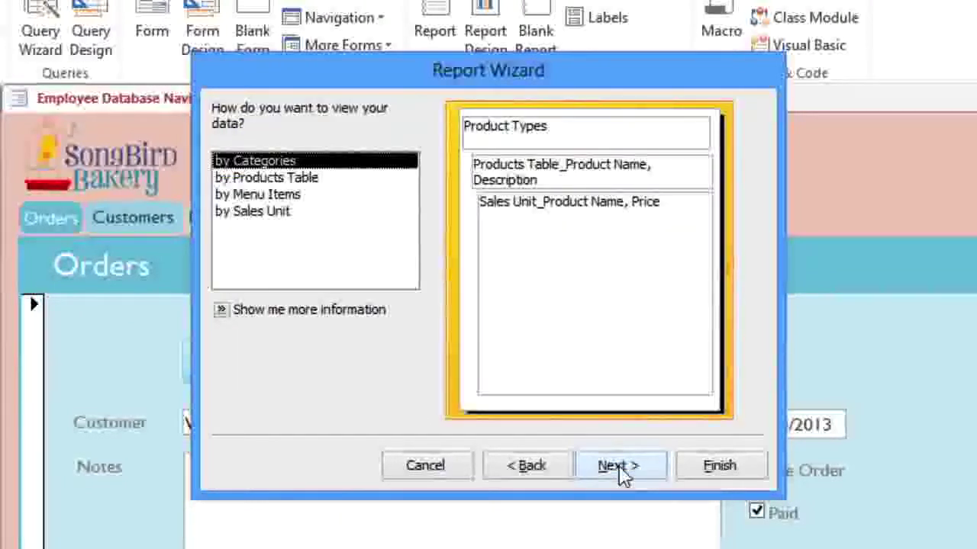
pyautogui.click(290, 180)
pyautogui.click(292, 196)
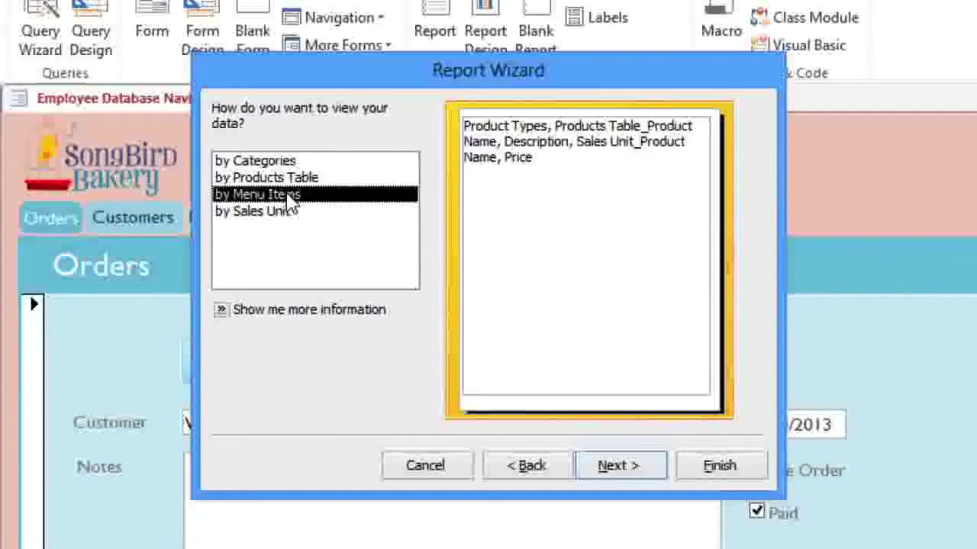
pyautogui.click(290, 213)
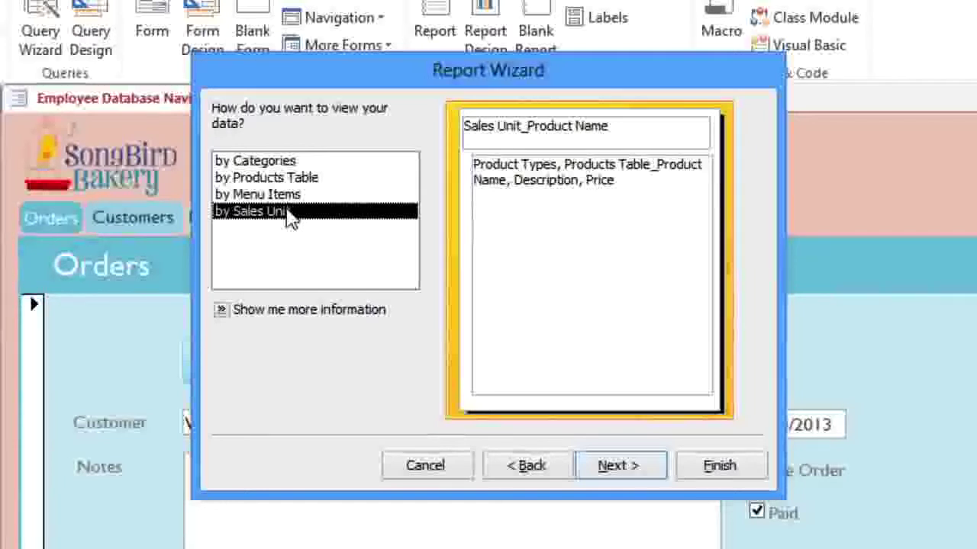
pyautogui.click(281, 168)
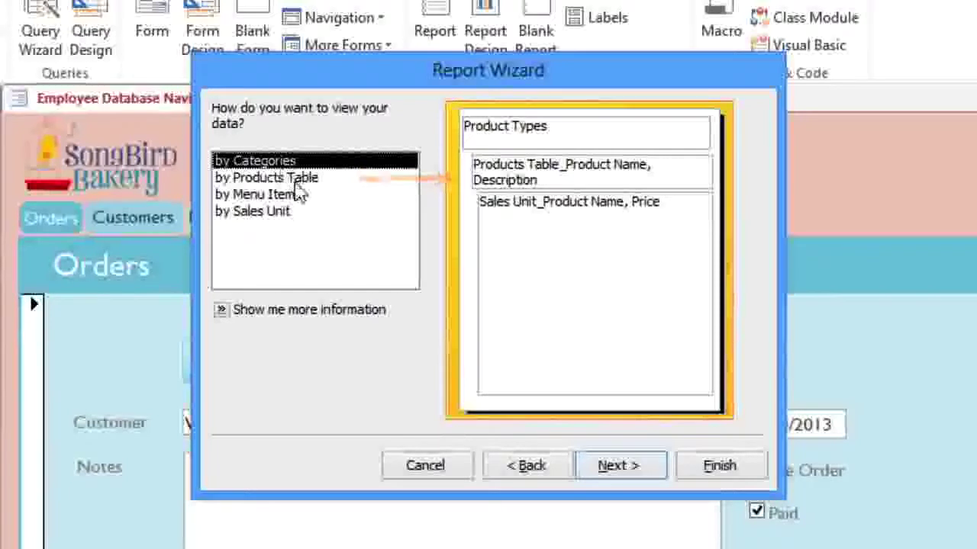
# - Try Sales Unit as a grouping level, remove it, and continue with no extra grouping
pyautogui.click(599, 470)
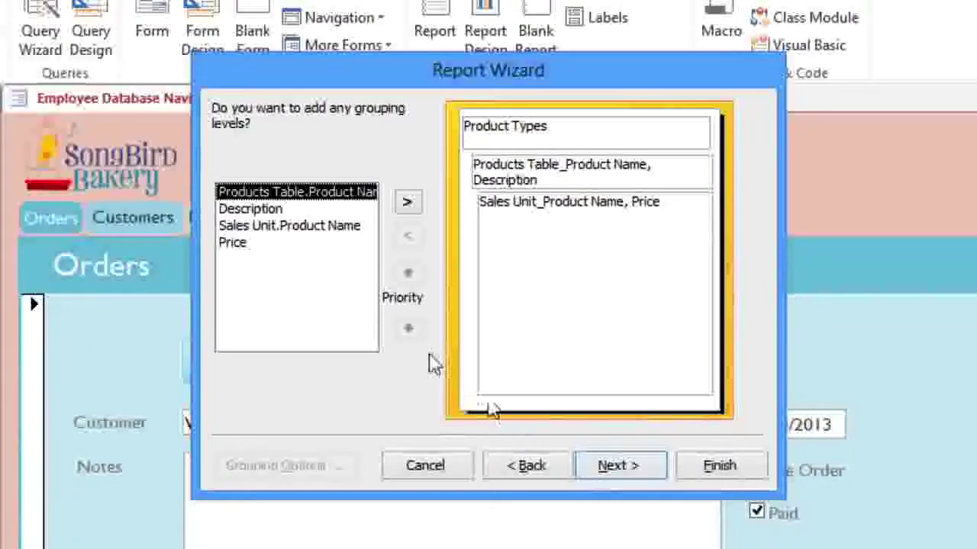
pyautogui.doubleClick(296, 229)
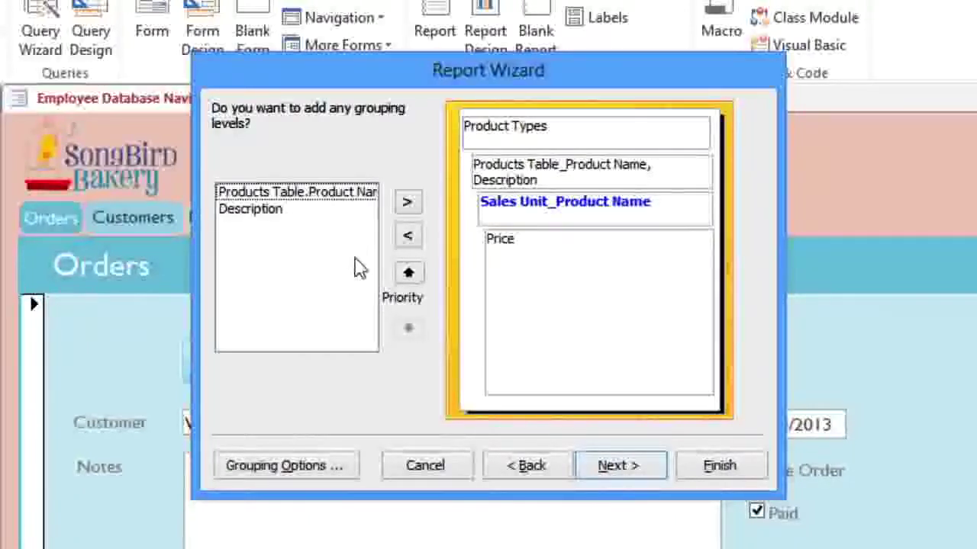
pyautogui.click(406, 275)
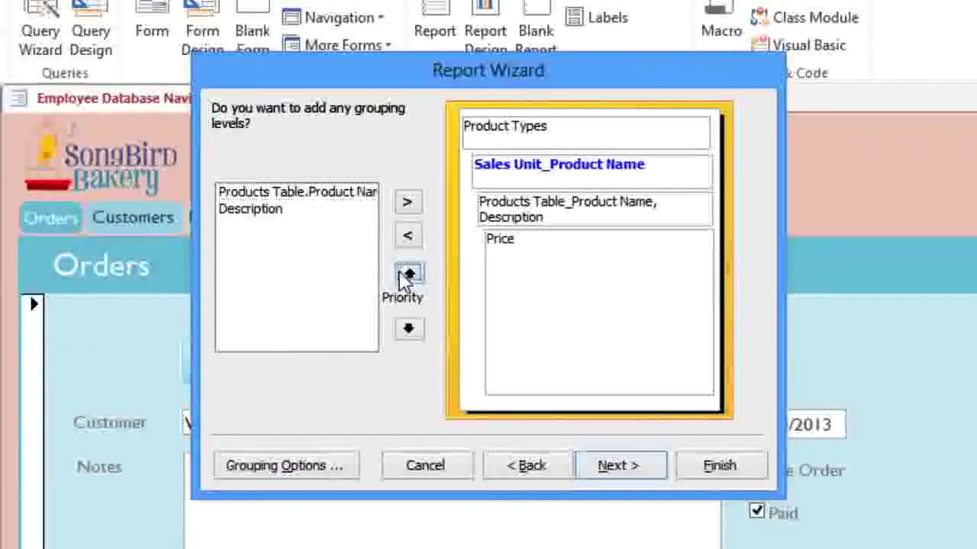
pyautogui.click(406, 275)
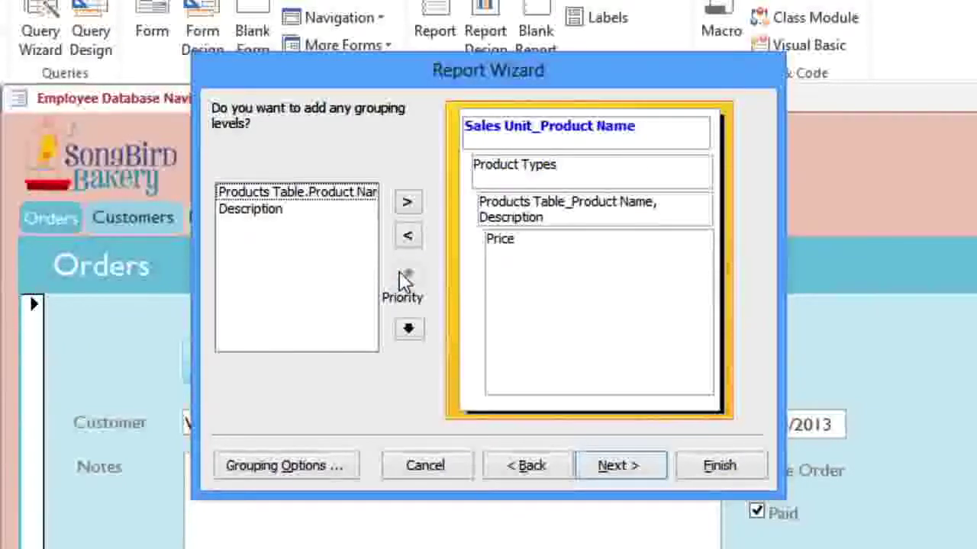
pyautogui.click(408, 240)
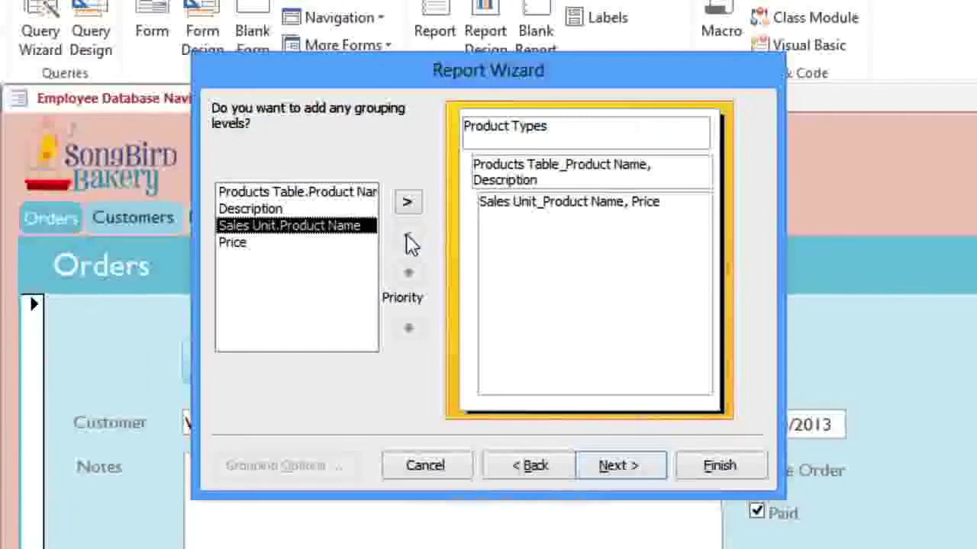
pyautogui.click(600, 462)
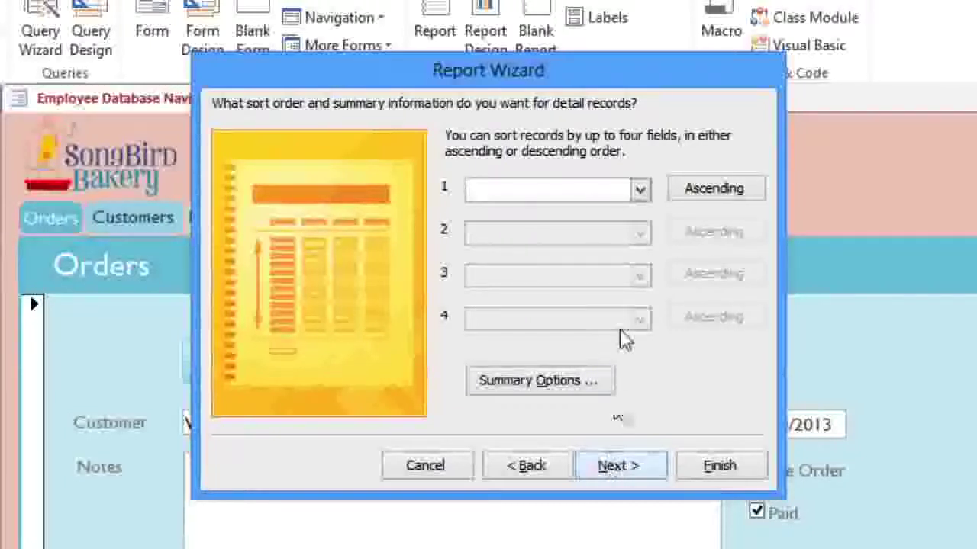
# - Sort the detail records by Price in descending order and continue
pyautogui.click(639, 189)
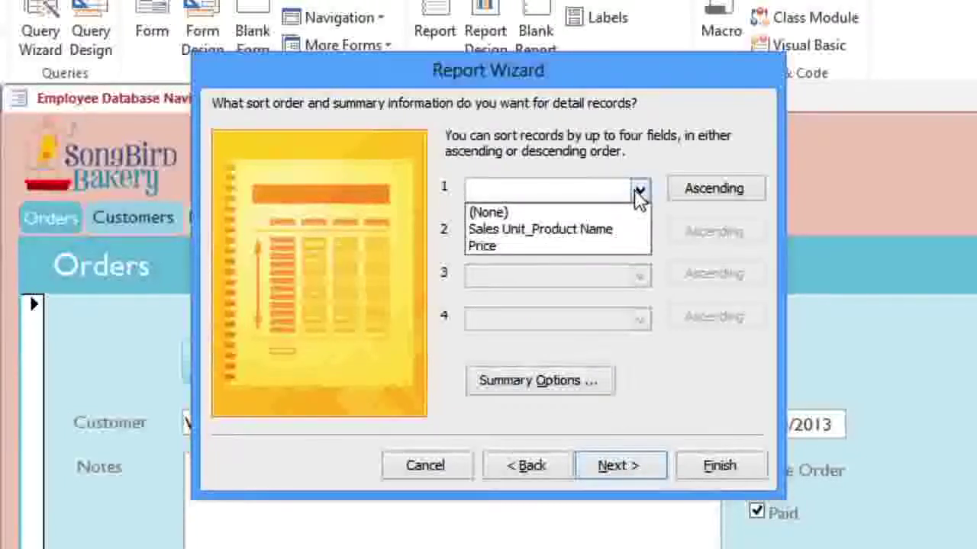
pyautogui.click(577, 246)
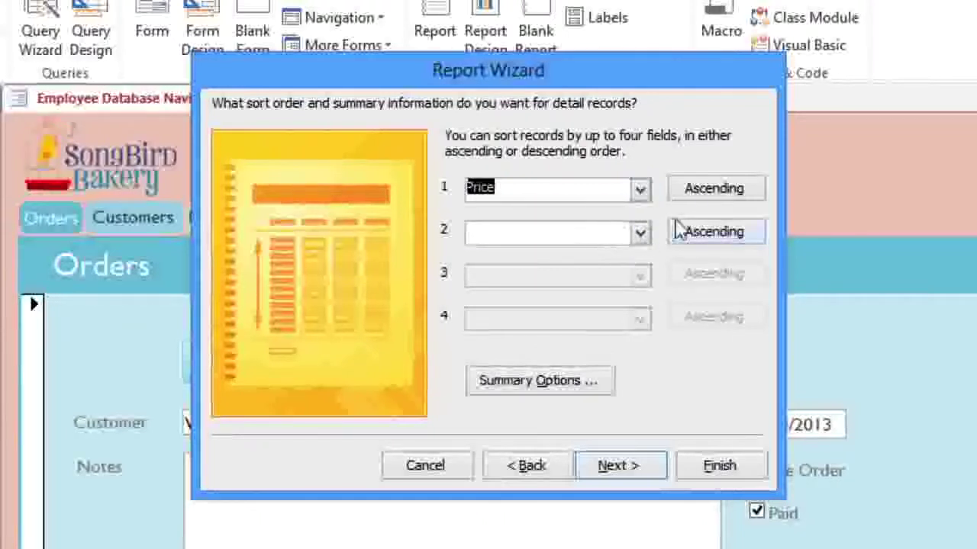
pyautogui.click(728, 194)
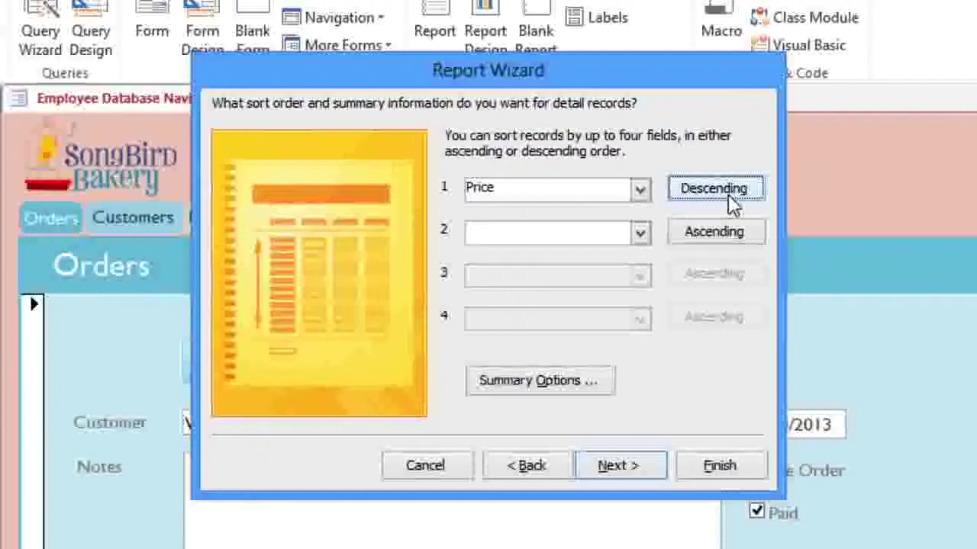
pyautogui.click(621, 466)
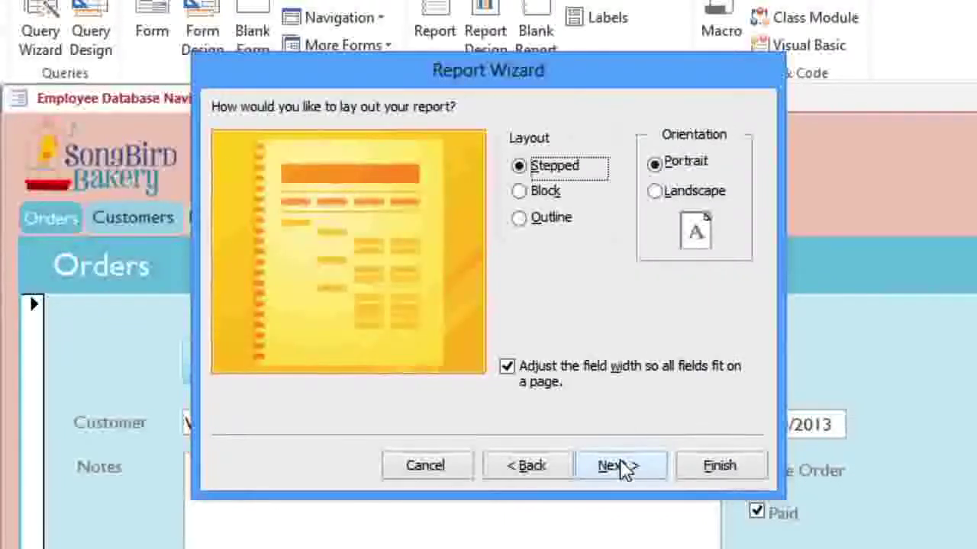
# - Choose the Block layout with Portrait orientation and continue to the title step
pyautogui.click(538, 229)
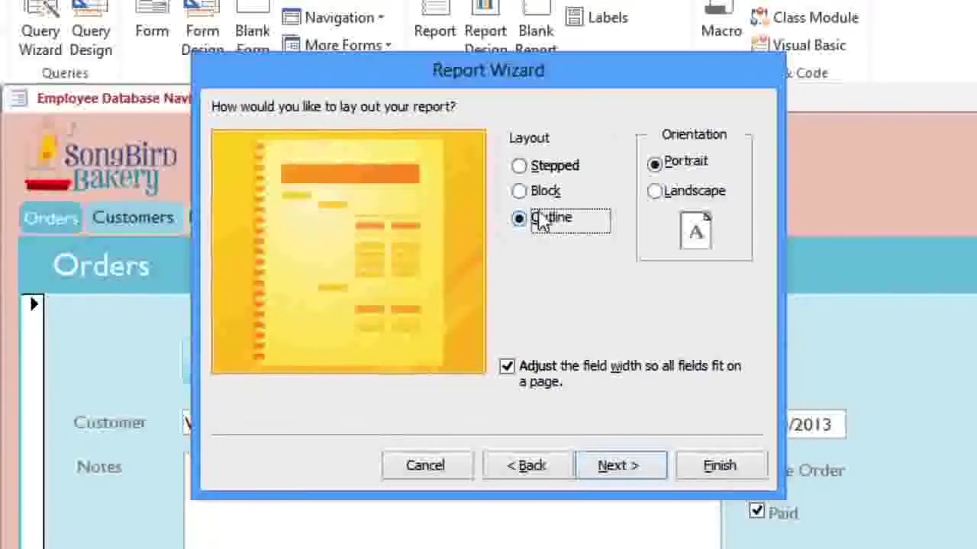
pyautogui.click(542, 200)
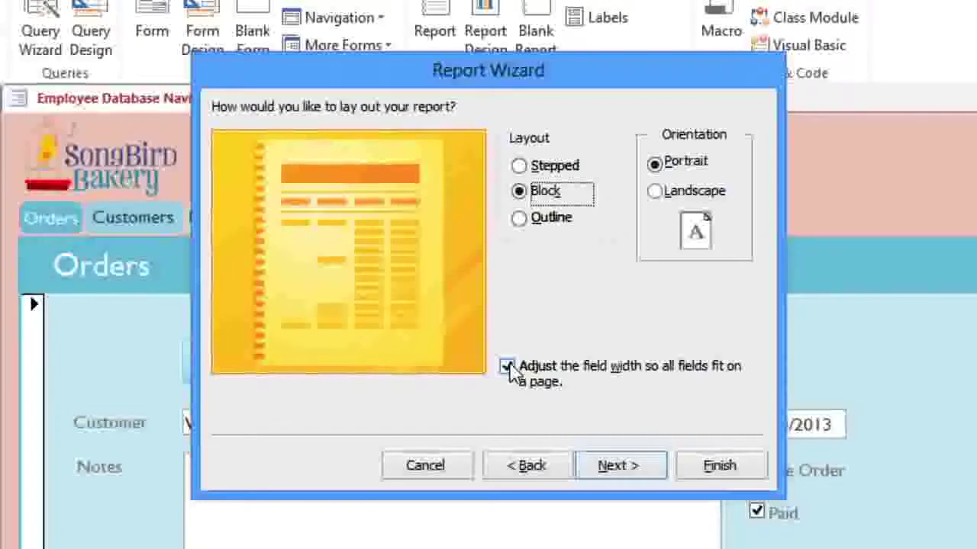
pyautogui.click(615, 465)
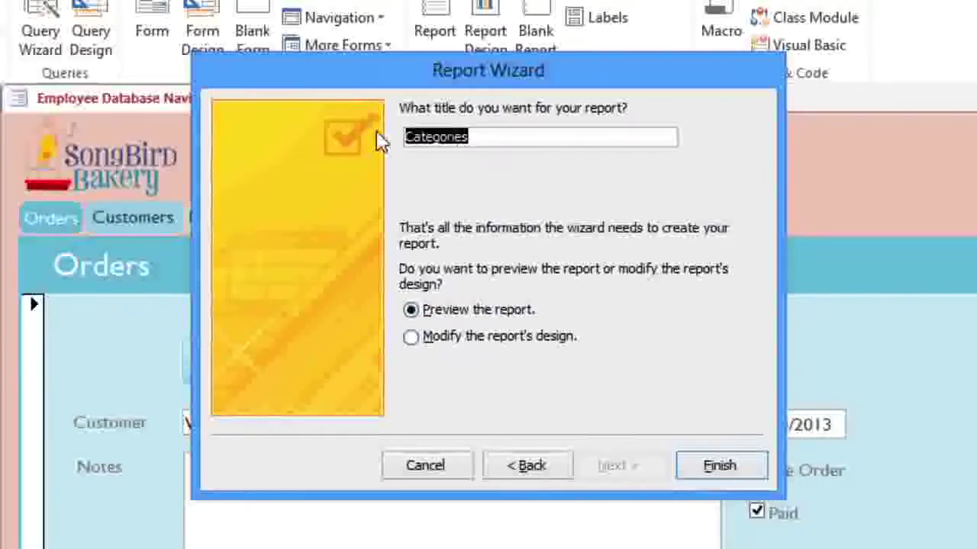
# - Enter 'Menu Report' as the report title
pyautogui.write('Menu Report')
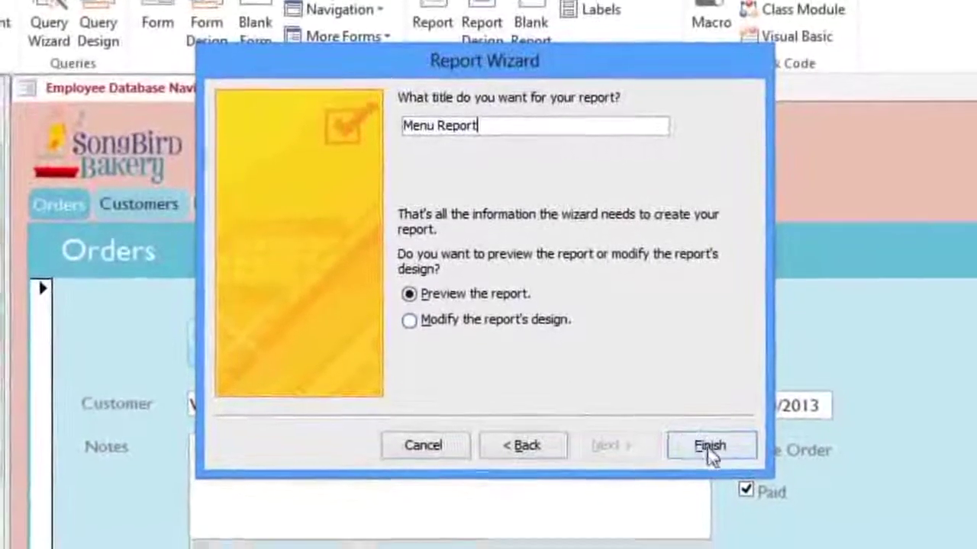
# - Finish the wizard to open Menu Report in Print Preview
pyautogui.click(690, 407)
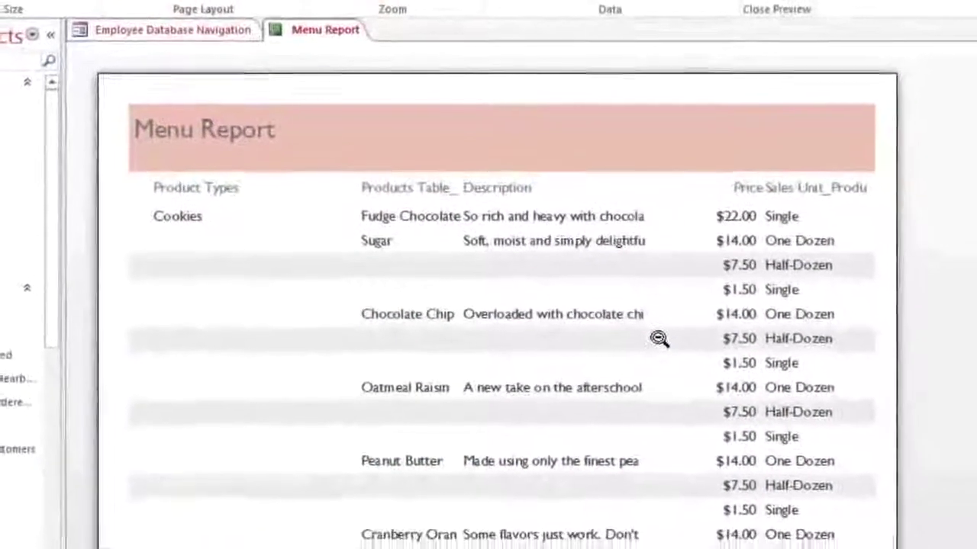